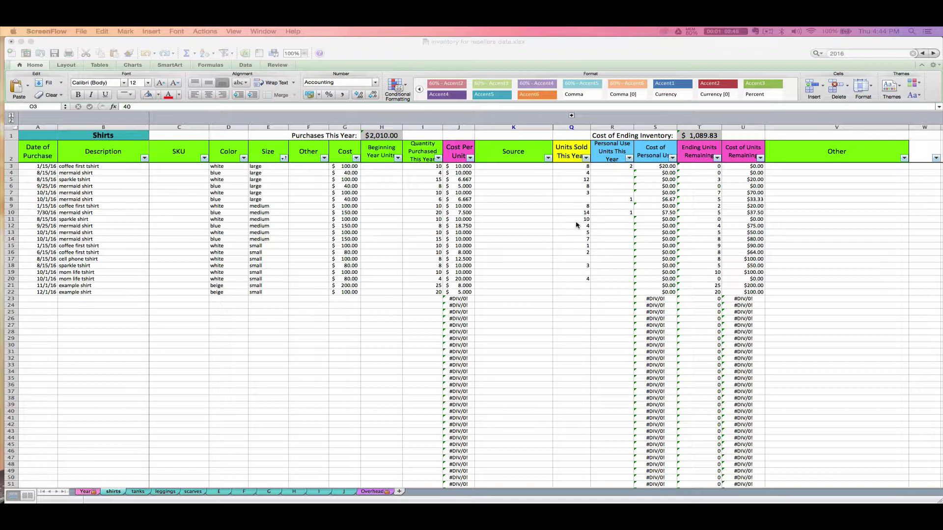
- Enter 1 unit sold for the 12/1/16 shirt in Q22 and review the T22 and U22 formulas
click(574, 166)
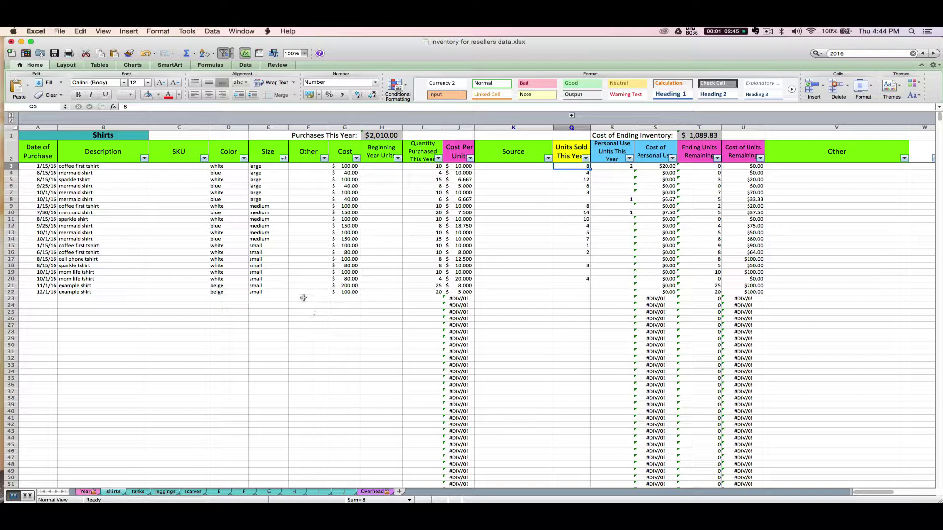
click(579, 290)
click(580, 292)
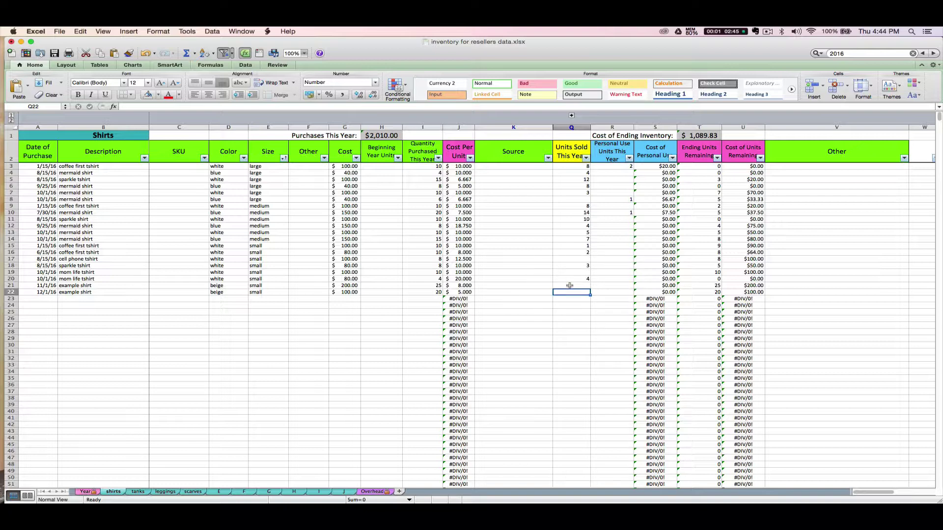
text(1)
key(Return)
click(698, 292)
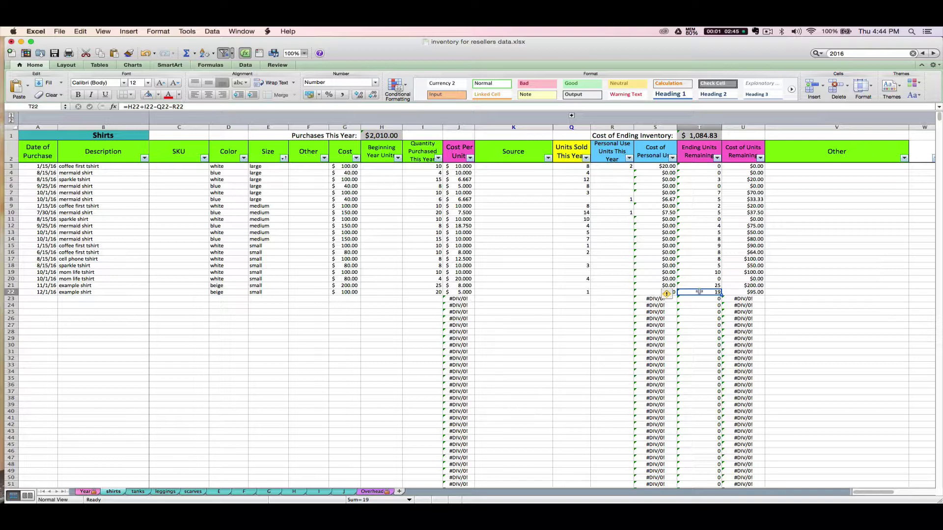
click(741, 292)
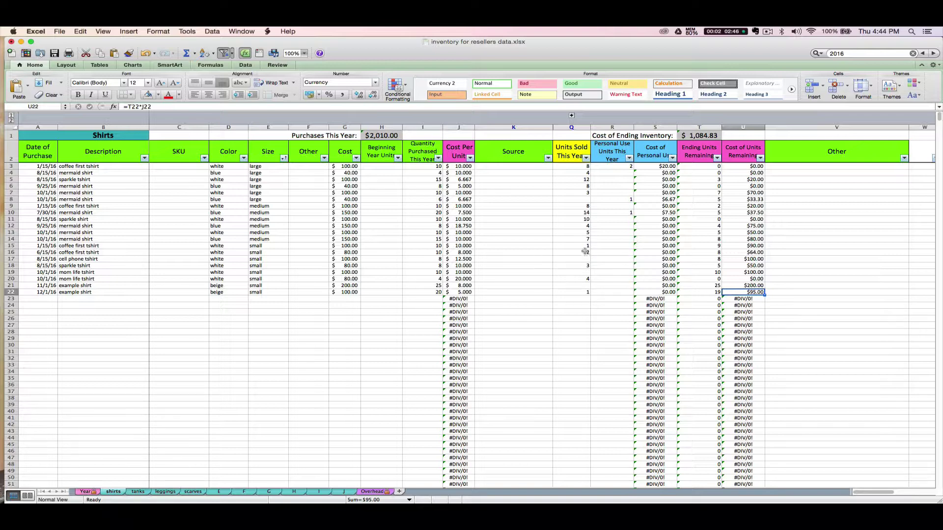
- Change the 12/1/16 shirt's units sold in Q22 to 3
click(563, 293)
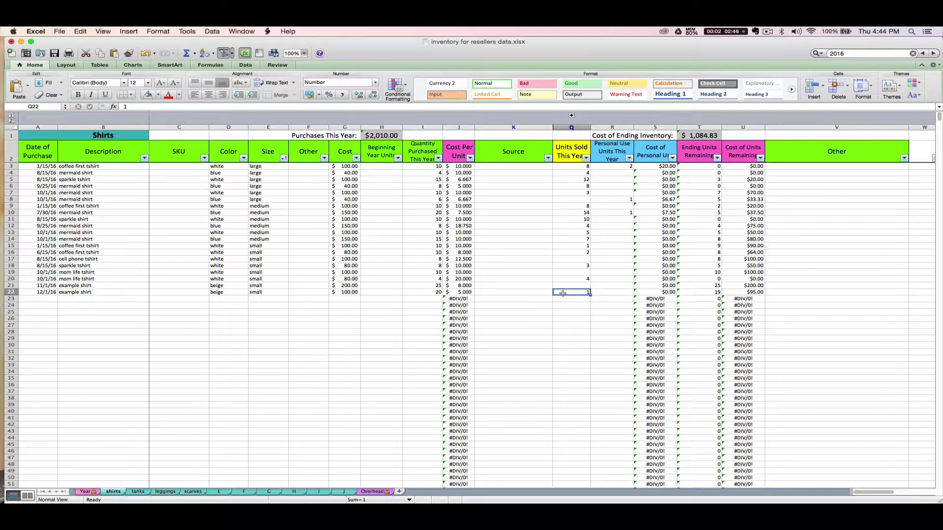
text(3)
key(Return)
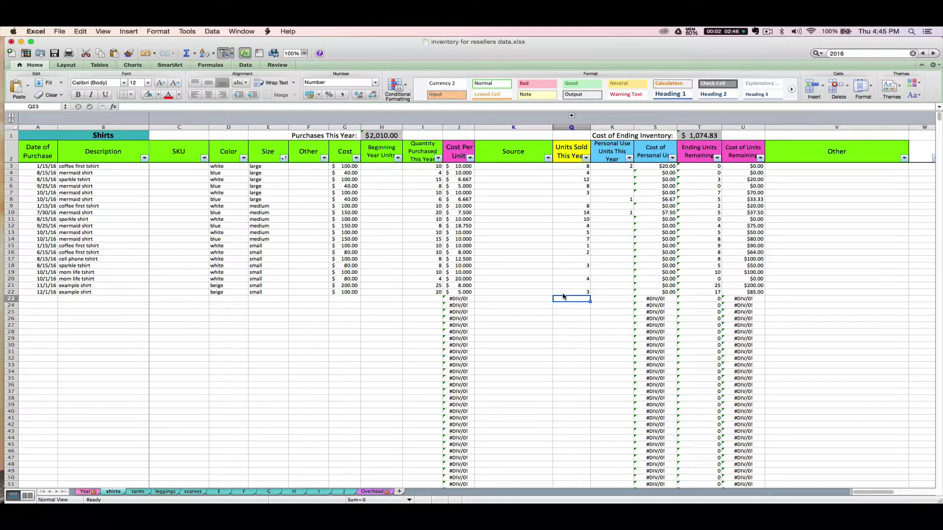
click(571, 290)
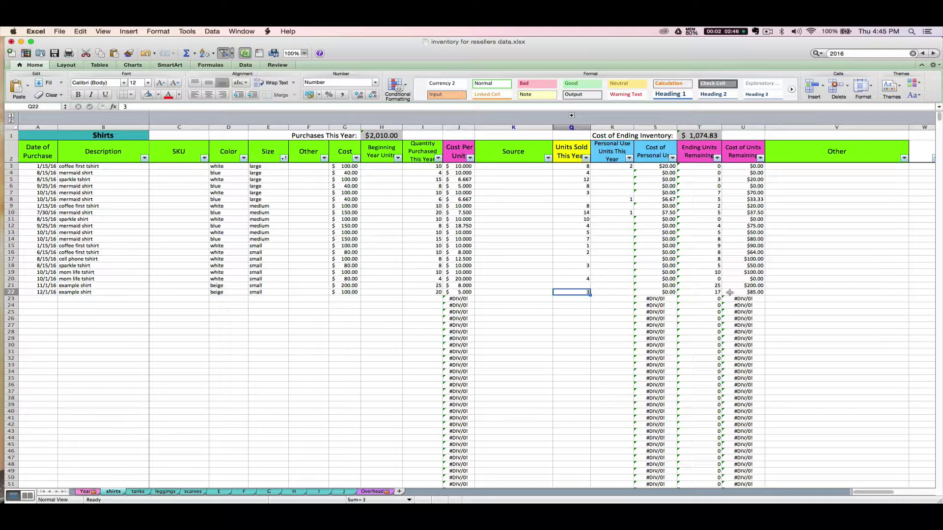
click(700, 135)
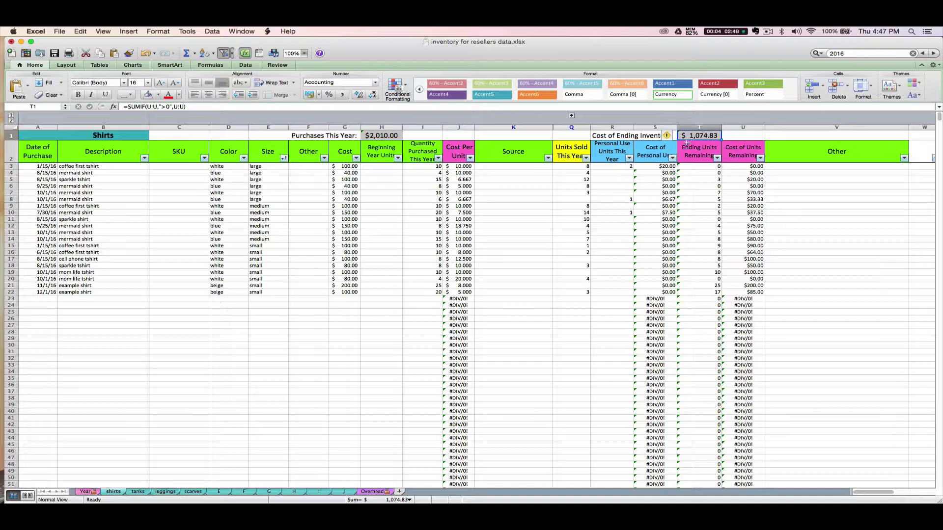
click(688, 193)
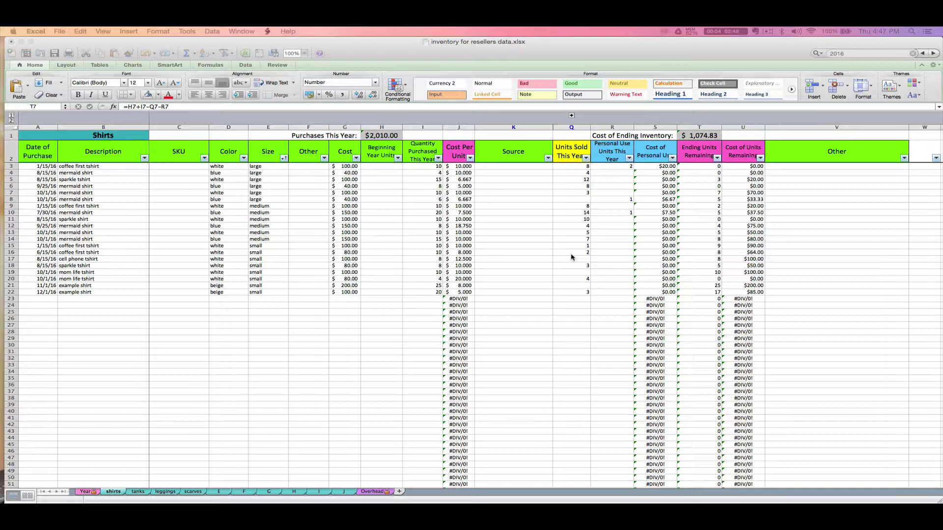
- Clear the units sold in Q22 and review the cost-per-unit formula in J21
click(169, 307)
click(574, 291)
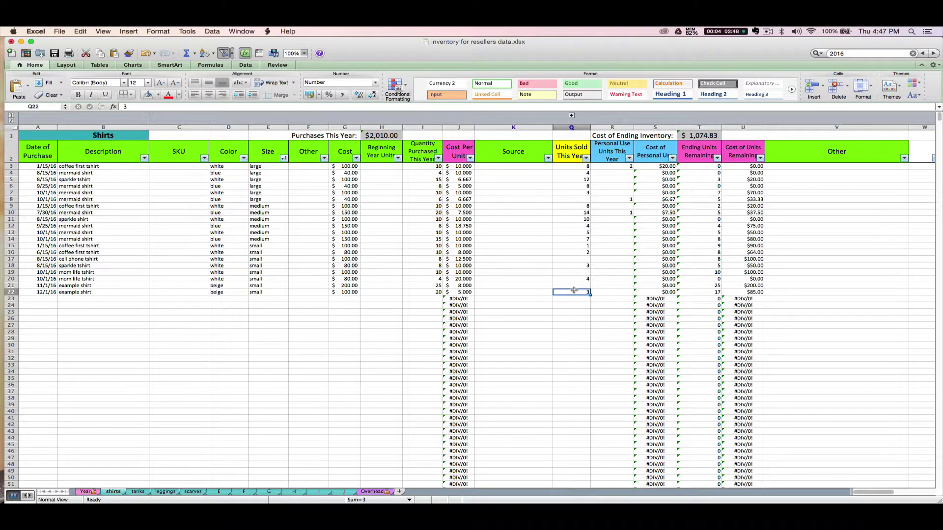
key(BackSpace)
key(Return)
click(460, 286)
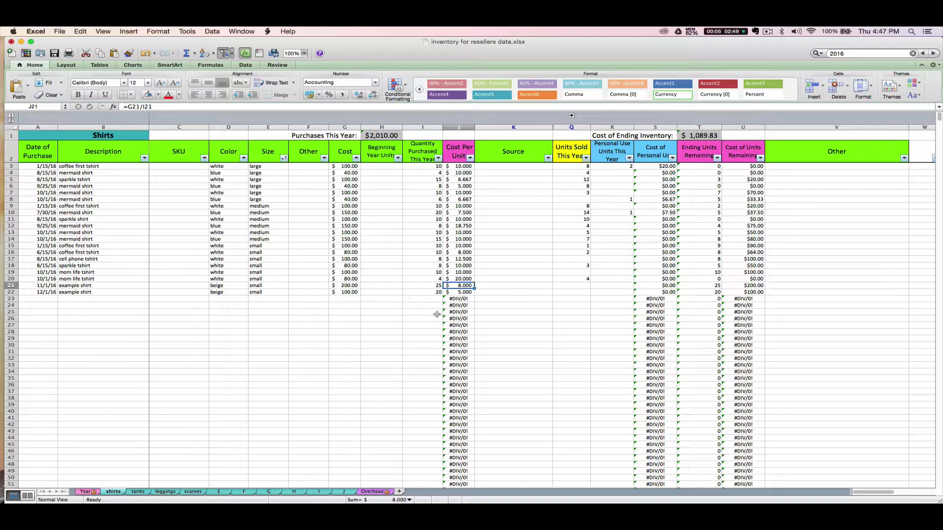
click(489, 292)
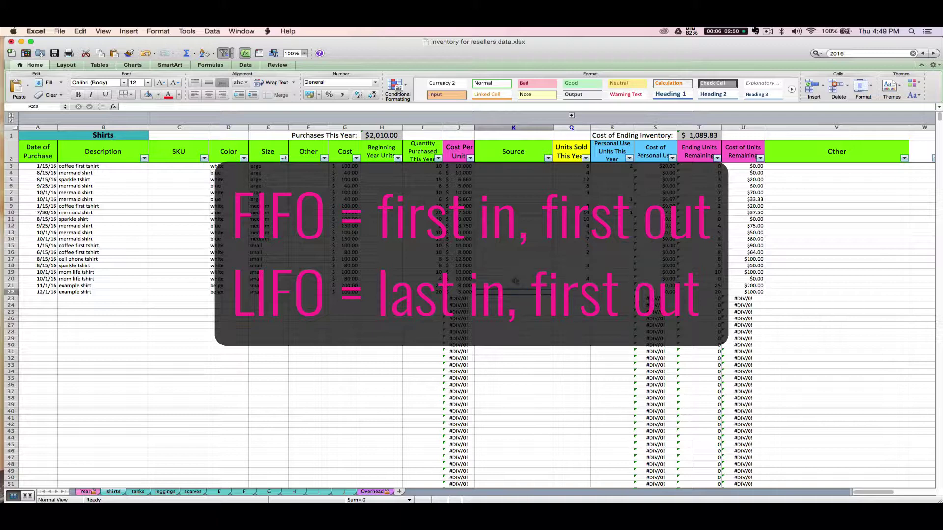
- Enter 2 units sold for the 11/1/16 shirt in Q21 and check its purchase date in A21
click(509, 284)
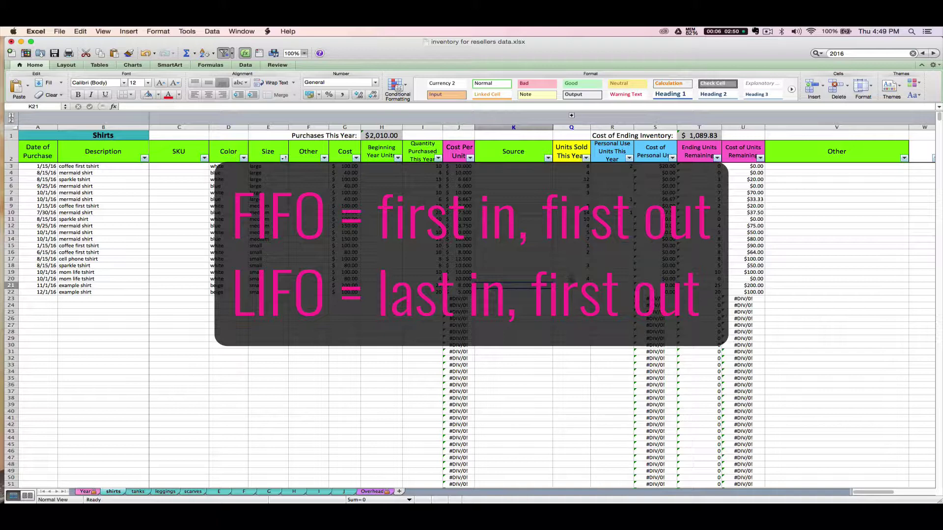
click(570, 285)
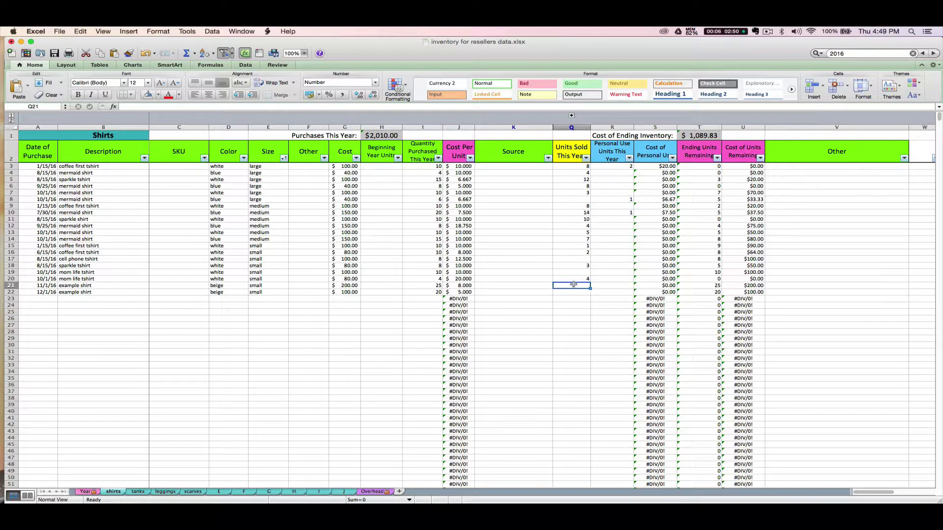
text(2)
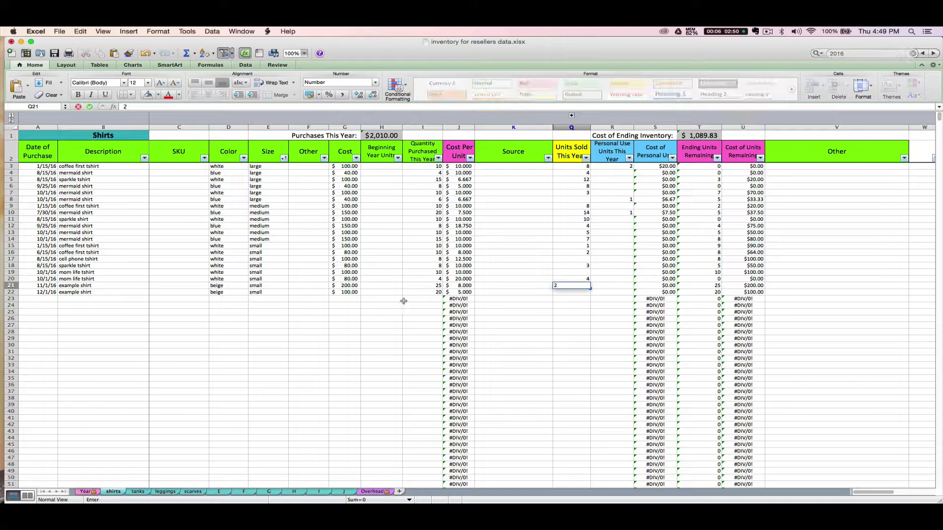
key(Return)
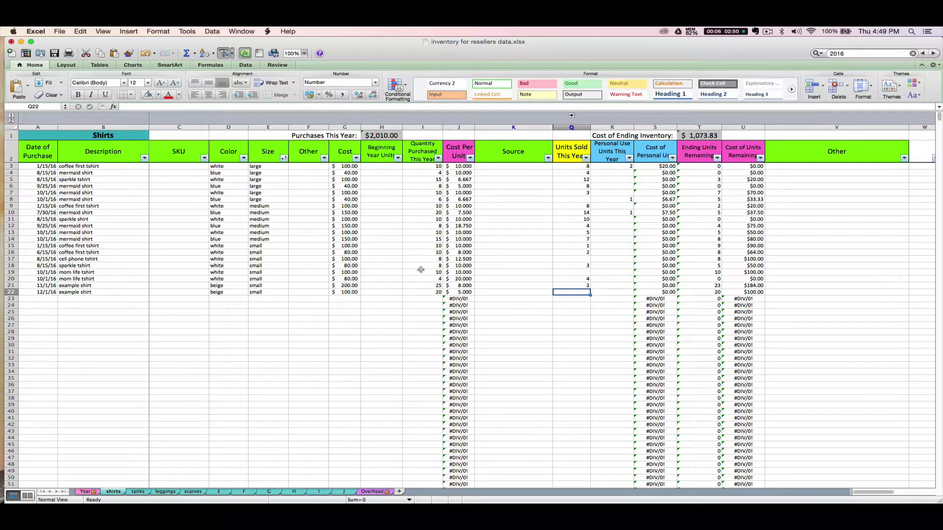
click(34, 285)
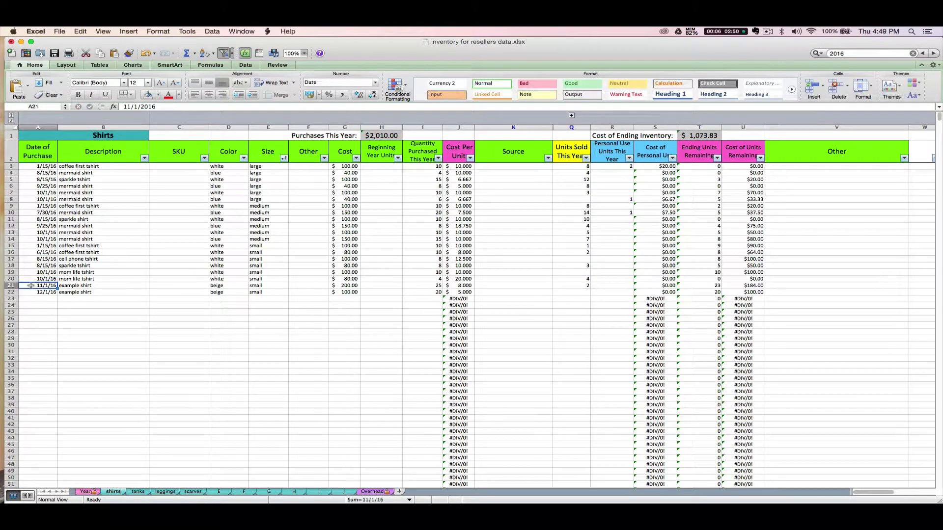
- Change the 11/1/16 shirt's units sold in Q21 to 4
click(567, 285)
text(4)
key(Return)
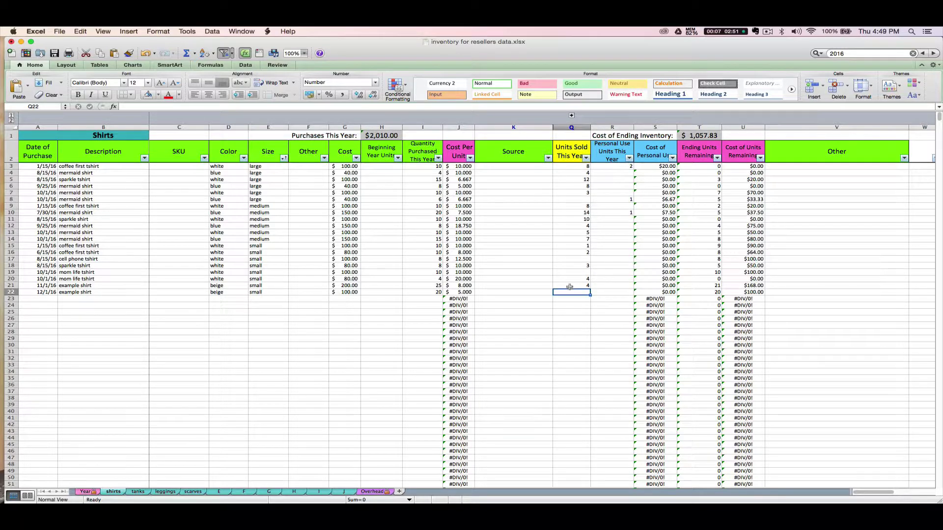
- Clear the units sold for the 11/1/16 shirt in Q21
click(569, 286)
key(BackSpace)
key(Return)
- Enter 4 units sold for the 12/1/16 shirt in Q22, revising it from 2
text(2)
key(Return)
click(569, 290)
text(4)
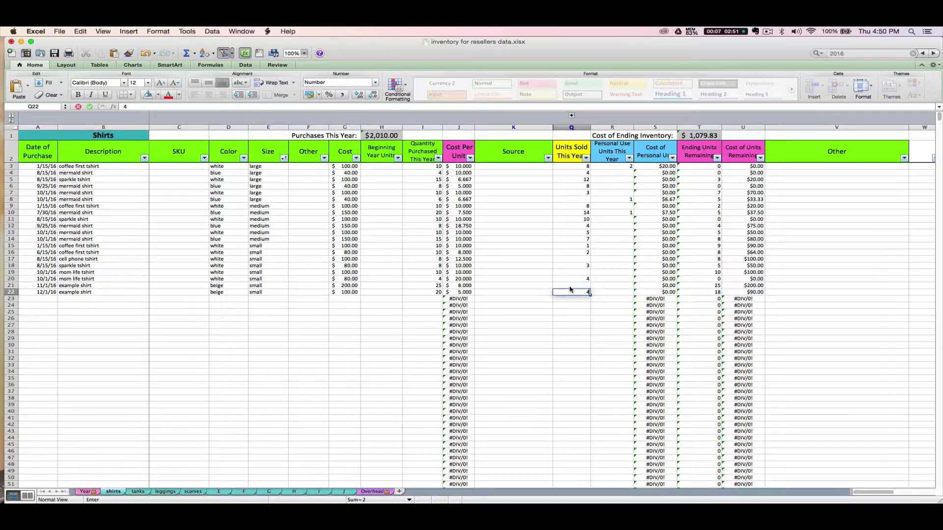
key(Return)
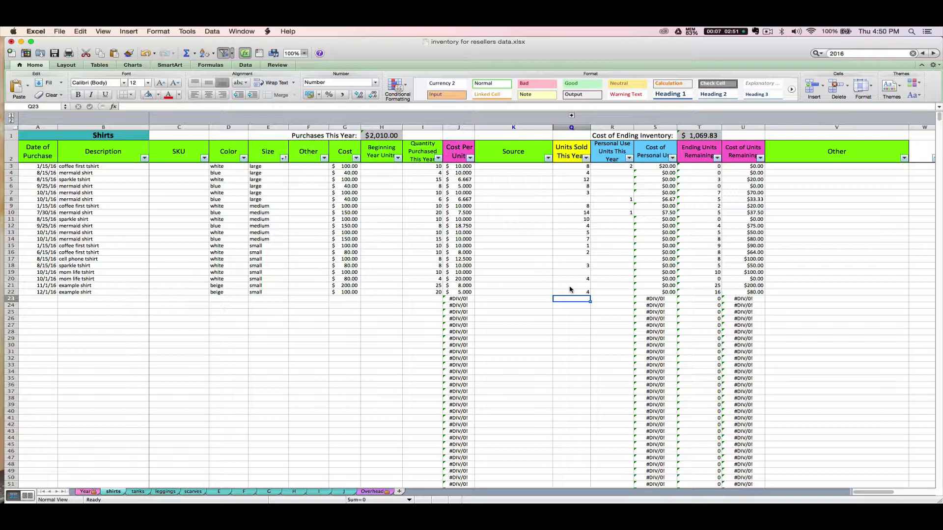
click(570, 290)
click(573, 286)
click(567, 294)
click(563, 286)
click(545, 274)
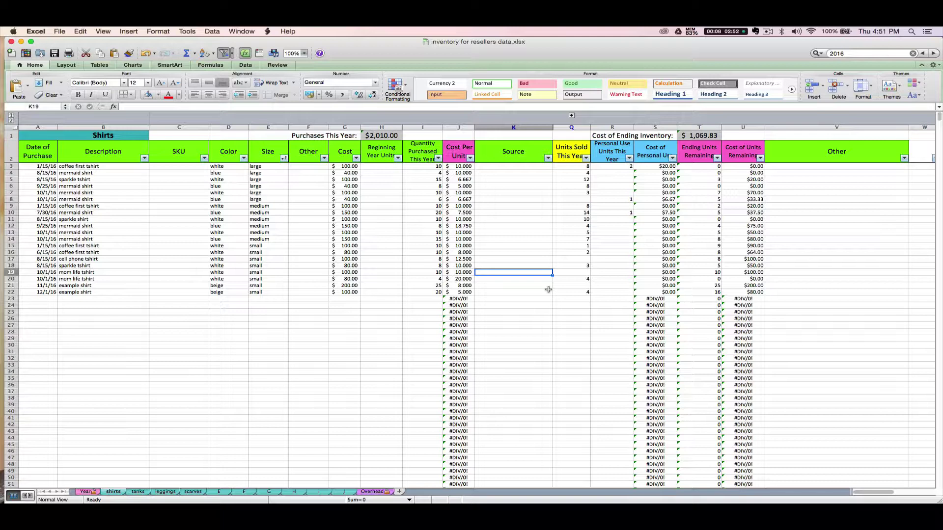
click(571, 285)
text(25)
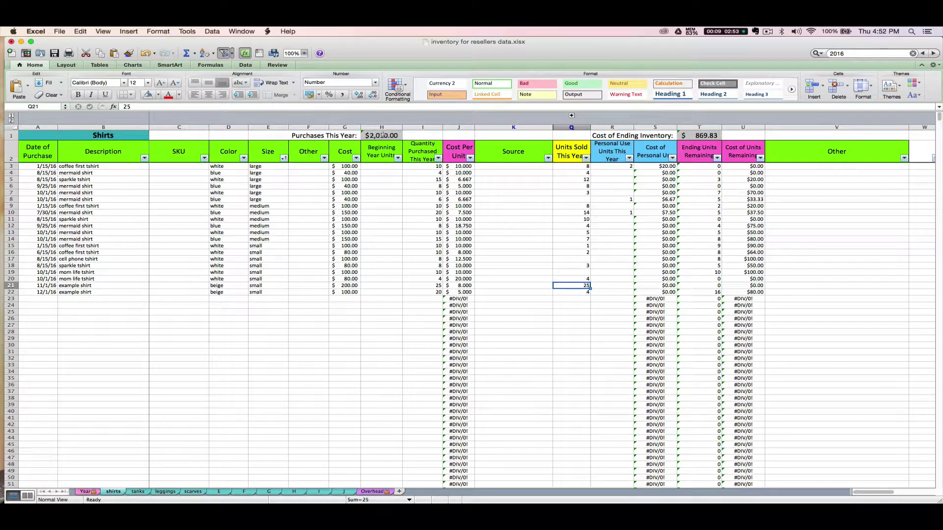
click(86, 493)
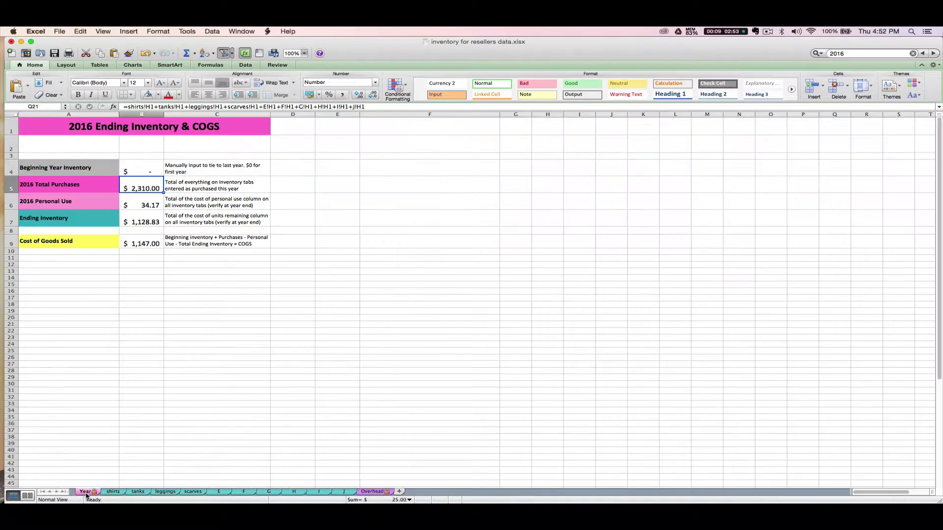
click(114, 492)
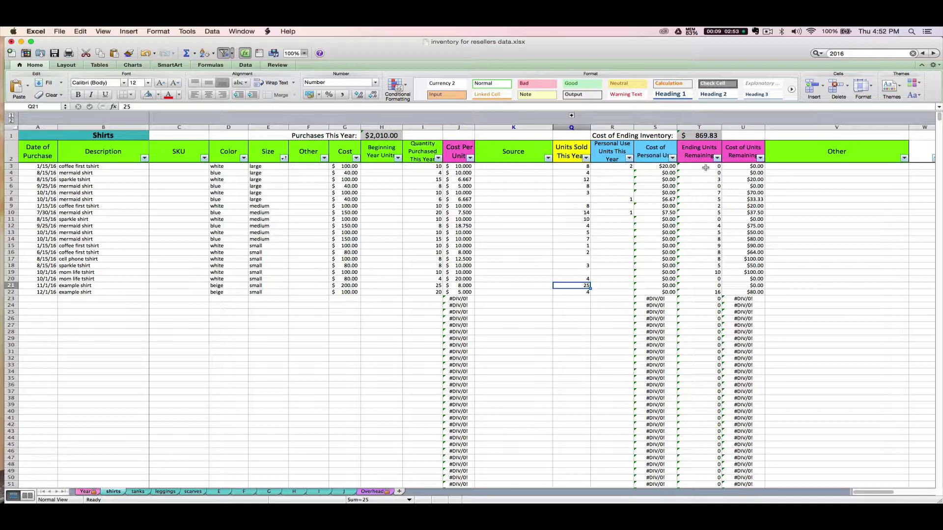
click(638, 226)
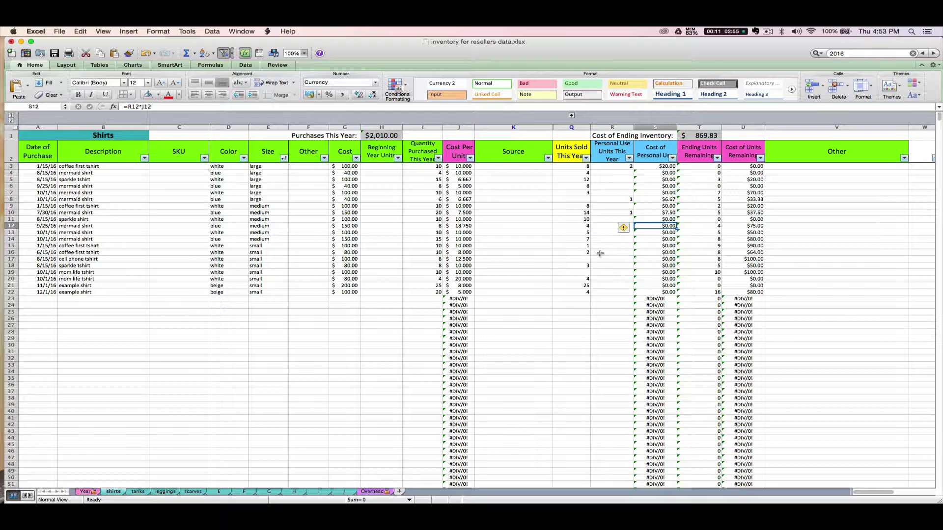
- Log 1 personal-use unit in R16 for the coffee shirt and check the $8.00 cost in S16
click(599, 251)
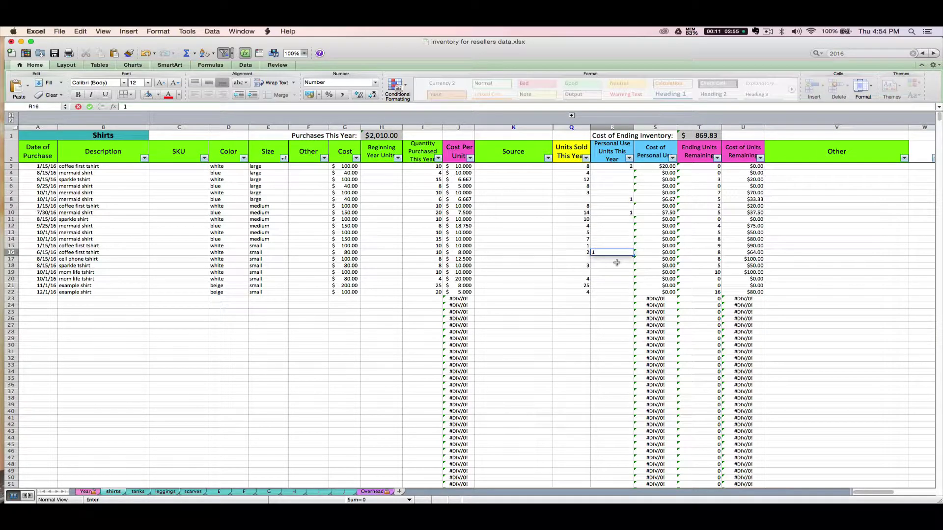
text(1)
key(Return)
key(Up)
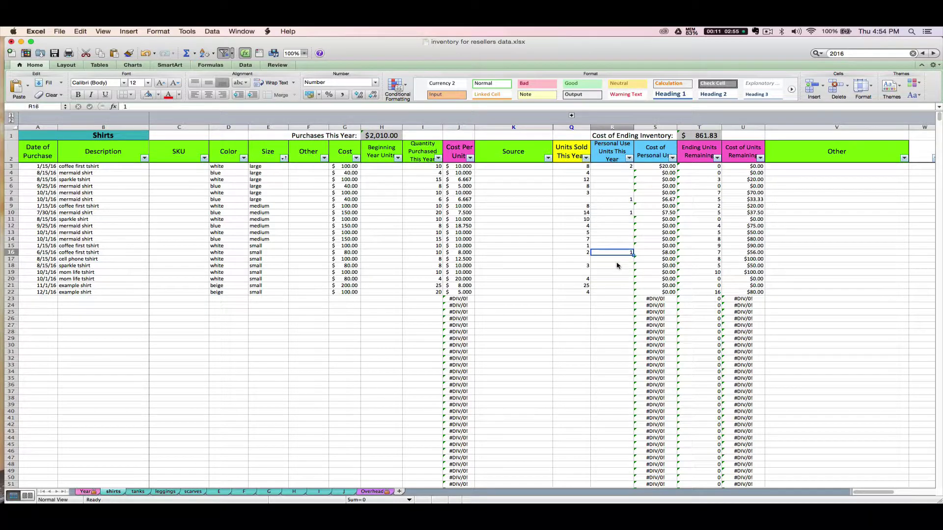
key(Right)
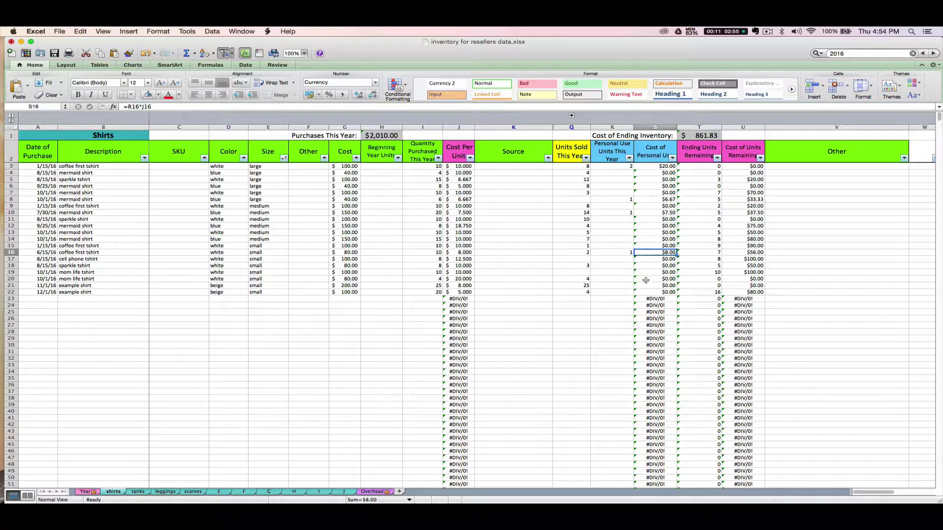
click(86, 492)
click(147, 203)
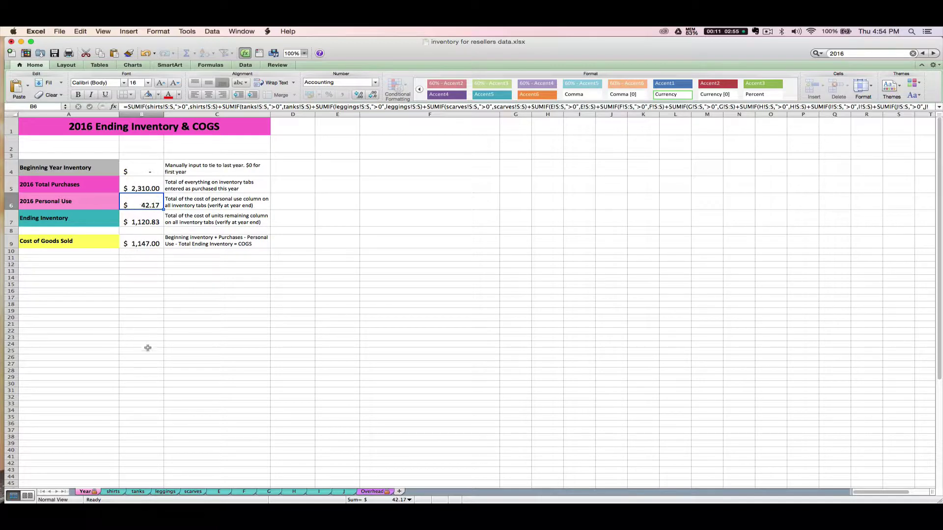
click(113, 492)
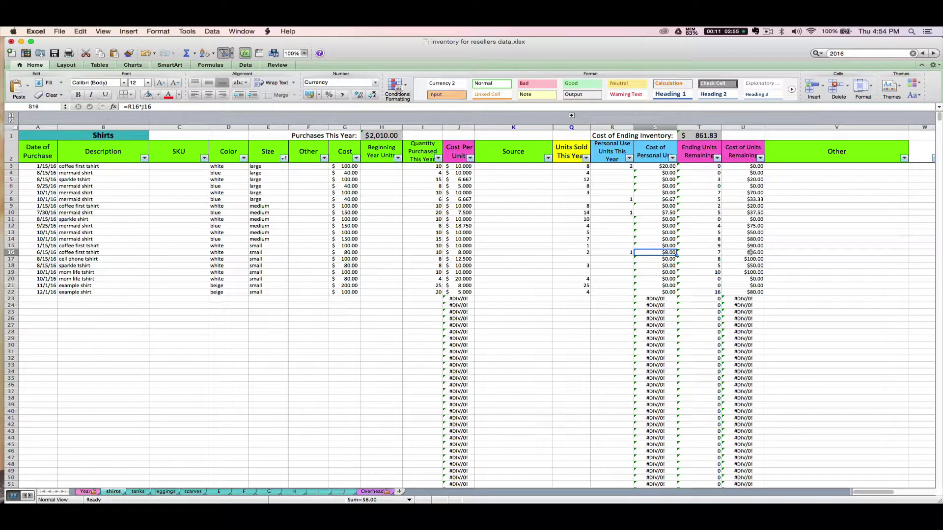
click(698, 251)
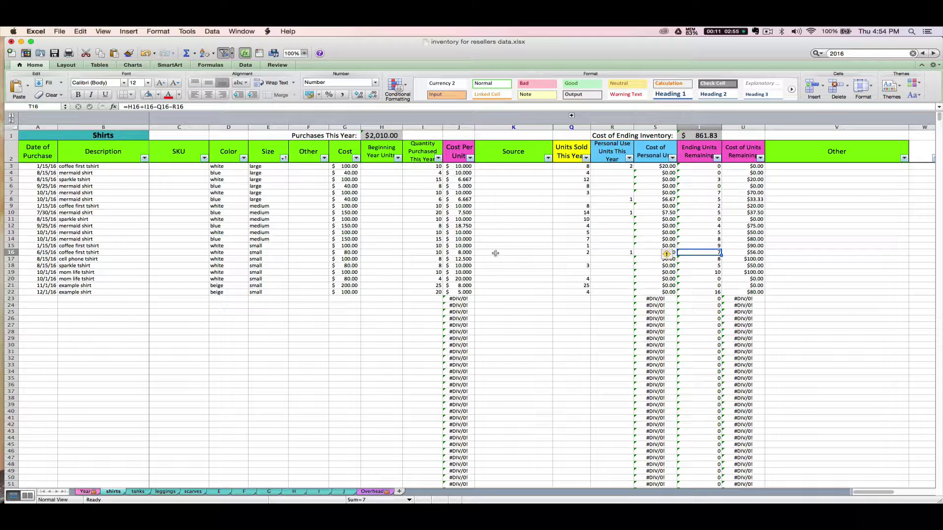
click(463, 253)
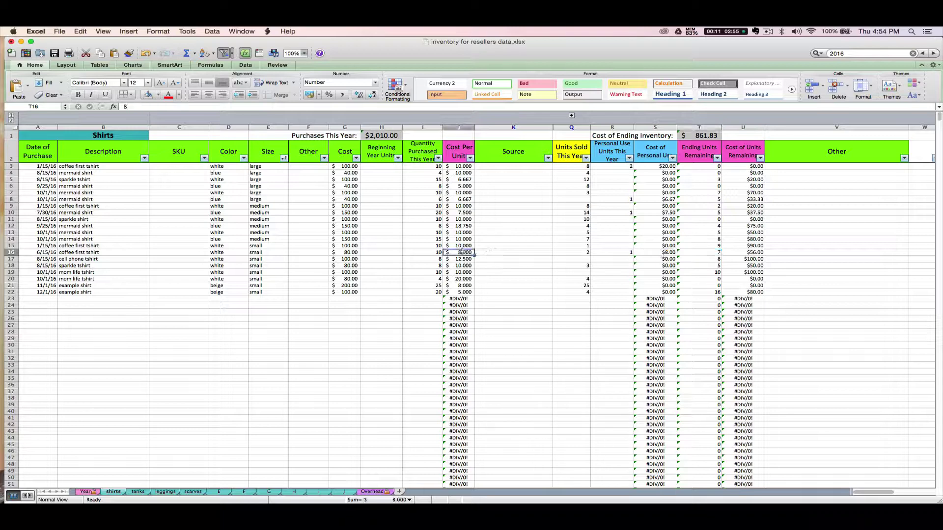
click(732, 252)
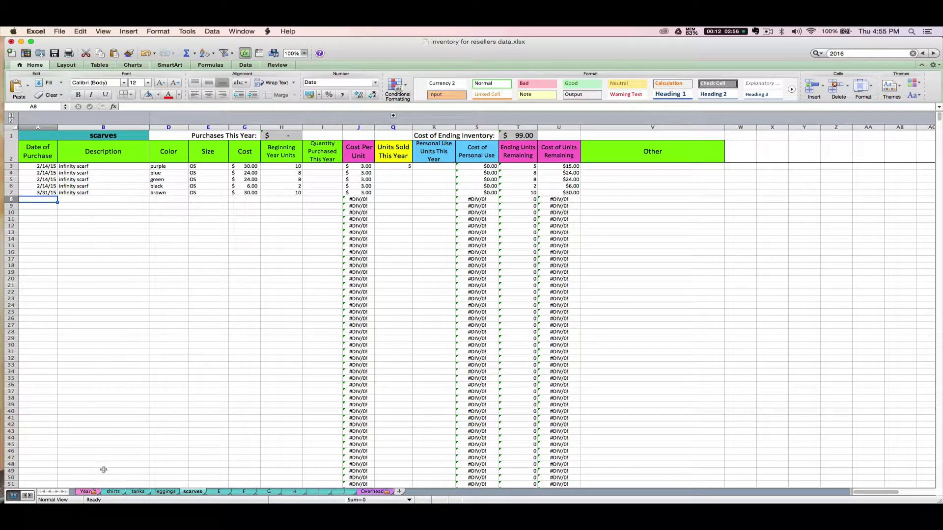
click(113, 492)
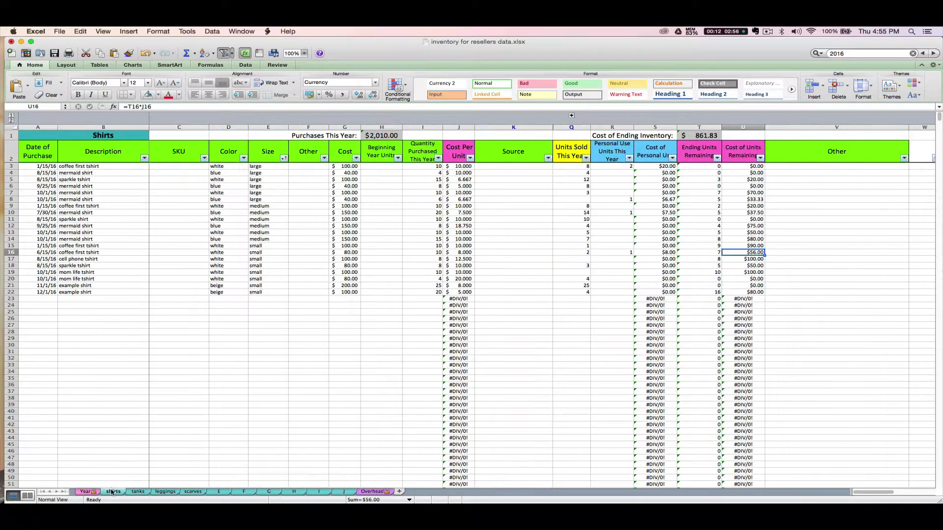
- Switch to the scarves sheet and select its header row 2
click(10, 152)
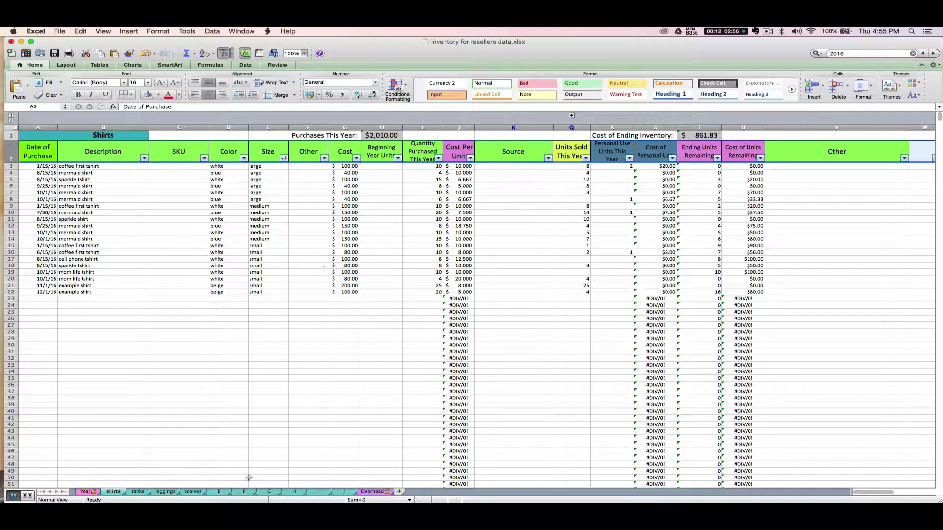
click(195, 491)
click(52, 236)
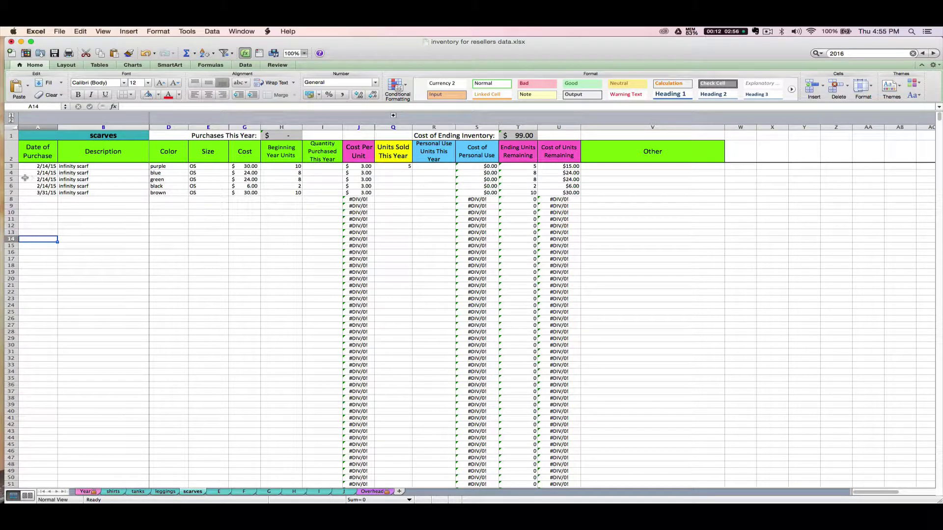
click(11, 156)
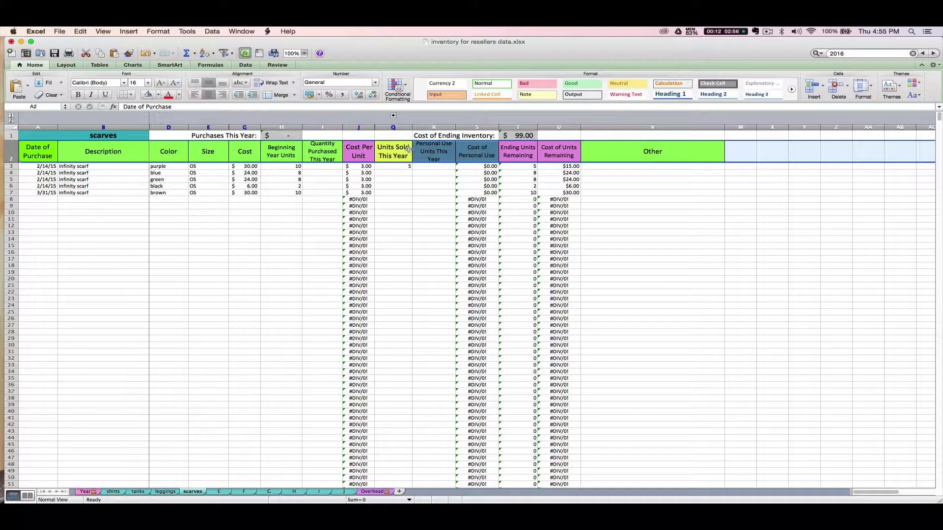
- Apply Data > Filter to the scarves header row, toggling it off and back on
click(225, 55)
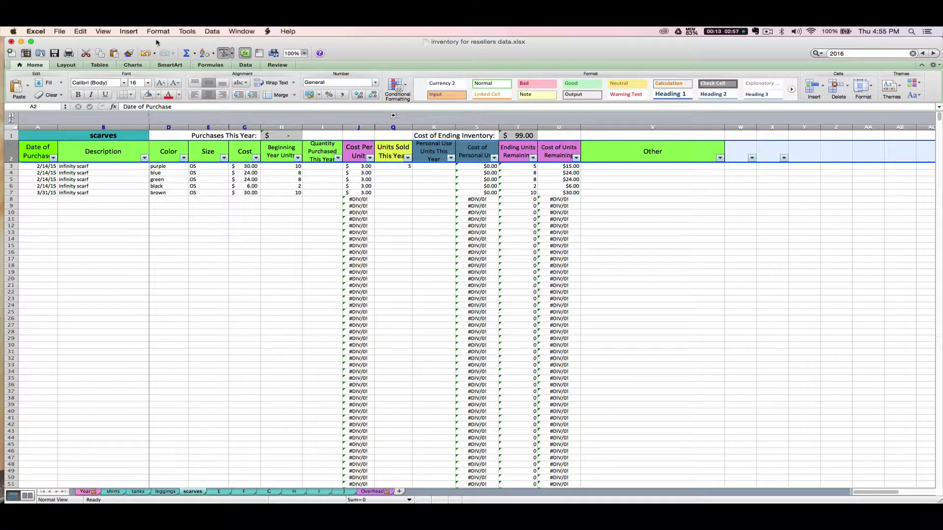
click(219, 34)
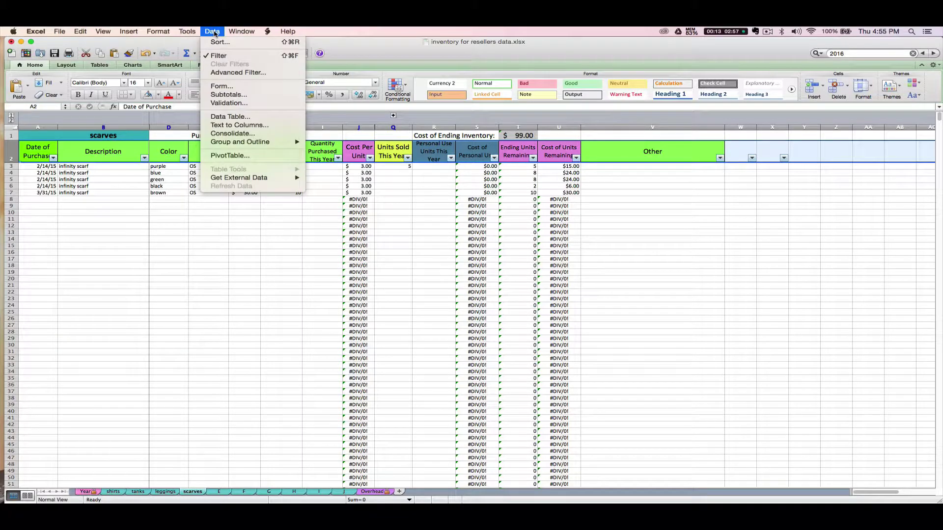
click(221, 56)
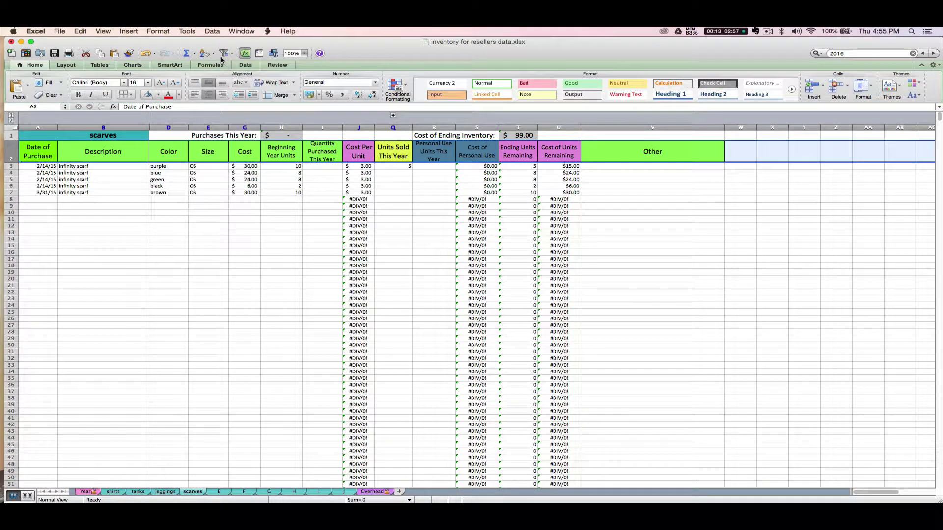
click(213, 34)
click(219, 58)
click(201, 192)
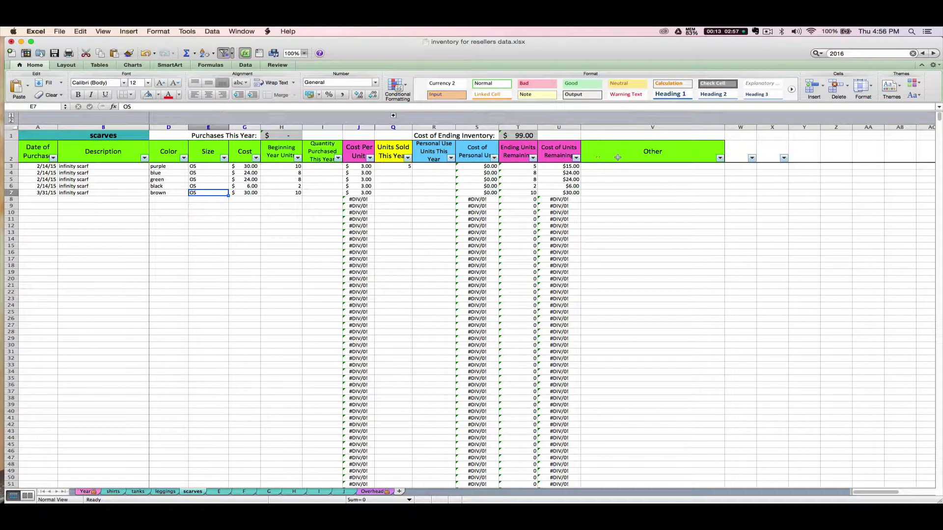
- On the shirts sheet, sort rows by Size ascending and then descending
click(118, 492)
click(299, 346)
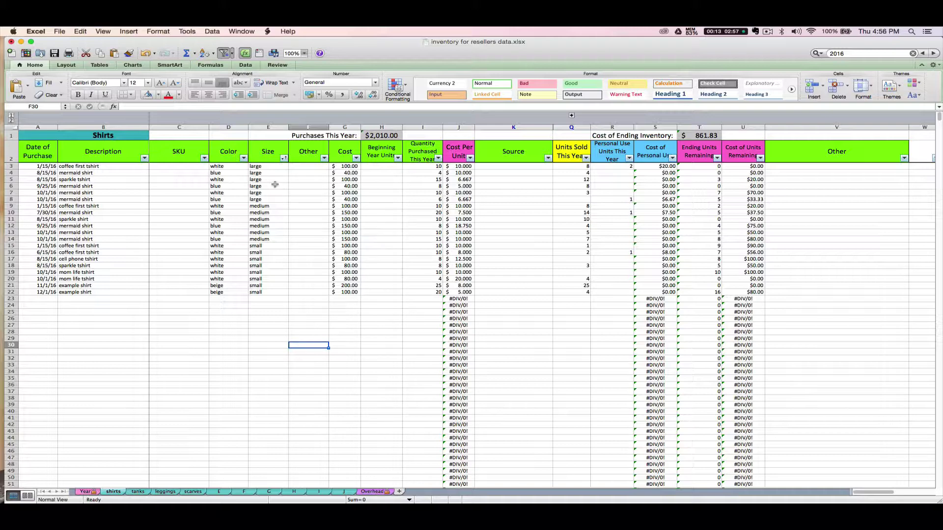
click(283, 158)
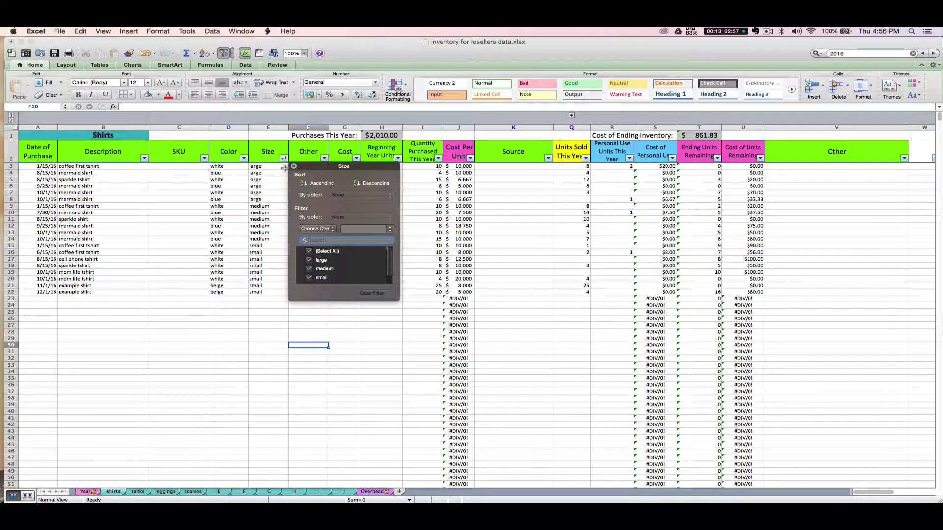
click(315, 185)
click(363, 184)
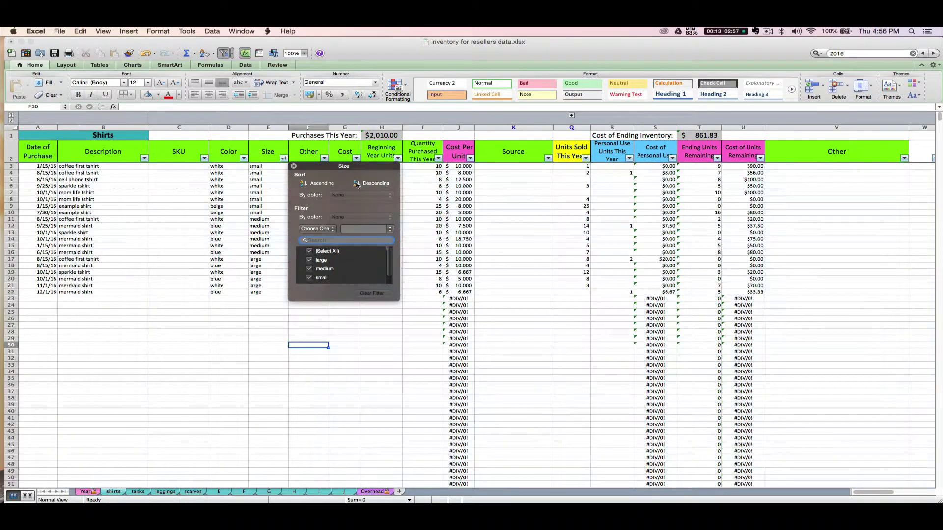
click(272, 182)
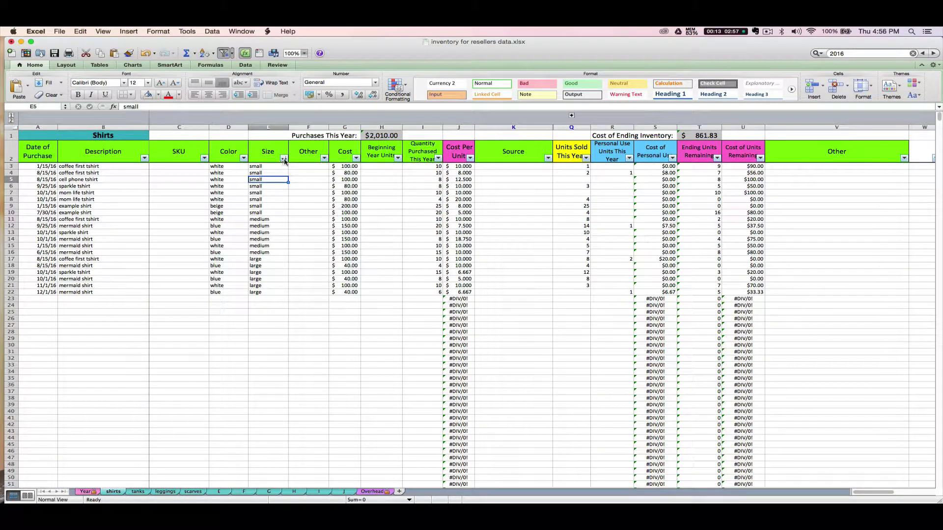
click(283, 158)
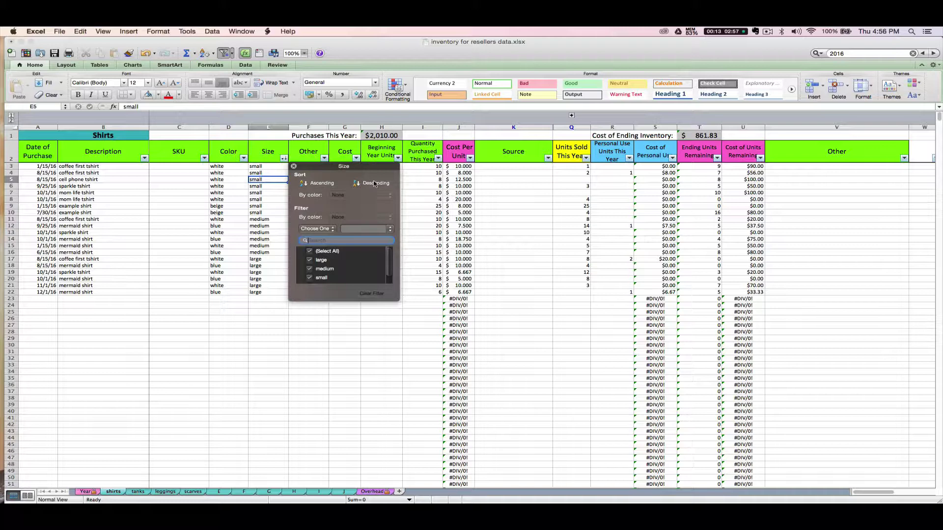
click(285, 199)
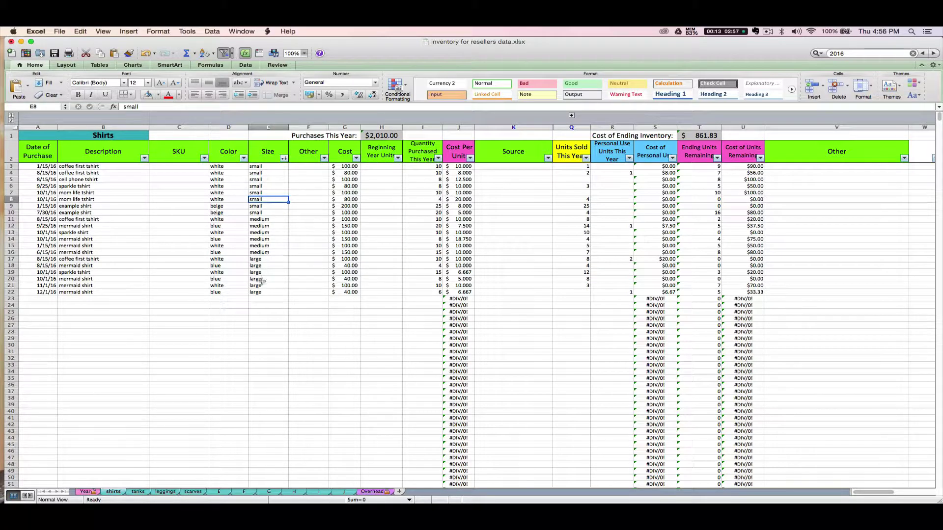
- Sort the shirt rows by Color A to Z (beige, blue, white) and select header row 2
click(243, 157)
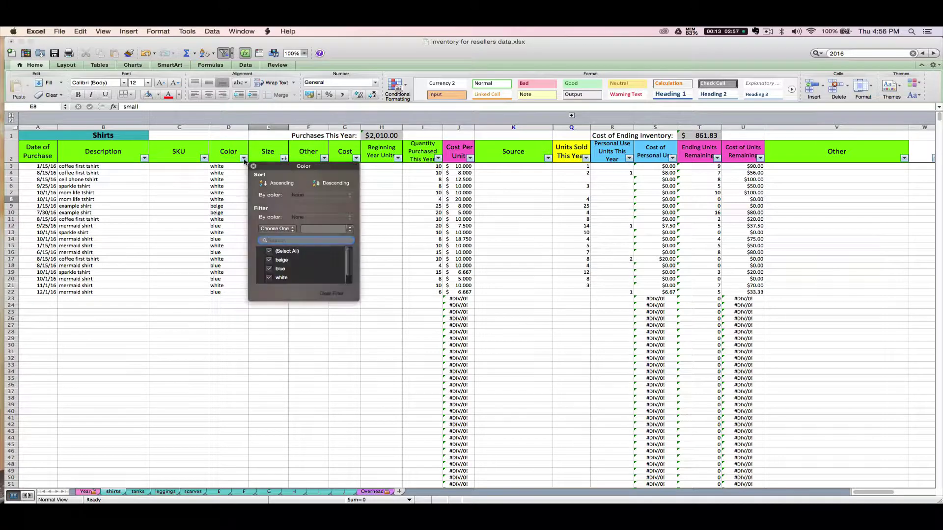
click(276, 183)
click(229, 187)
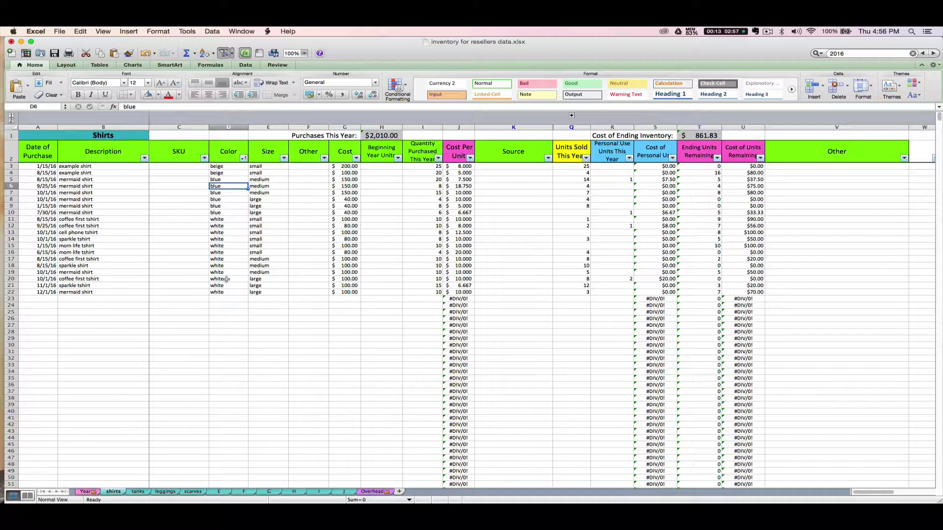
click(699, 166)
key(super+a)
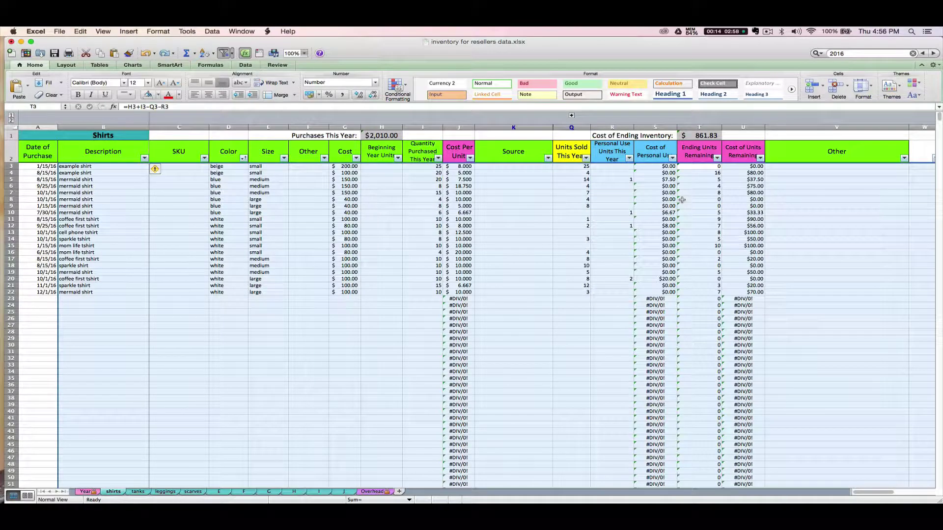
click(631, 206)
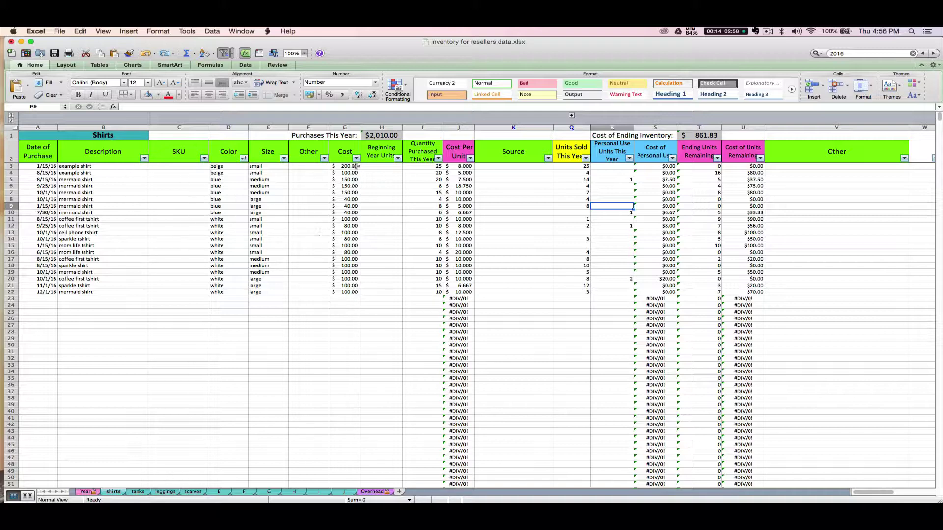
click(11, 153)
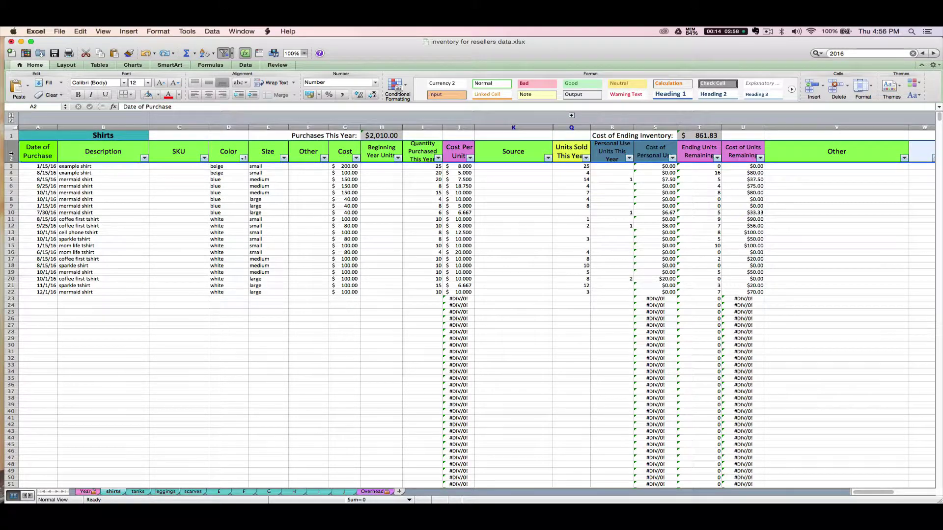
- Re-enable the filter arrows and sort the shirts by Date of Purchase, oldest first
click(224, 53)
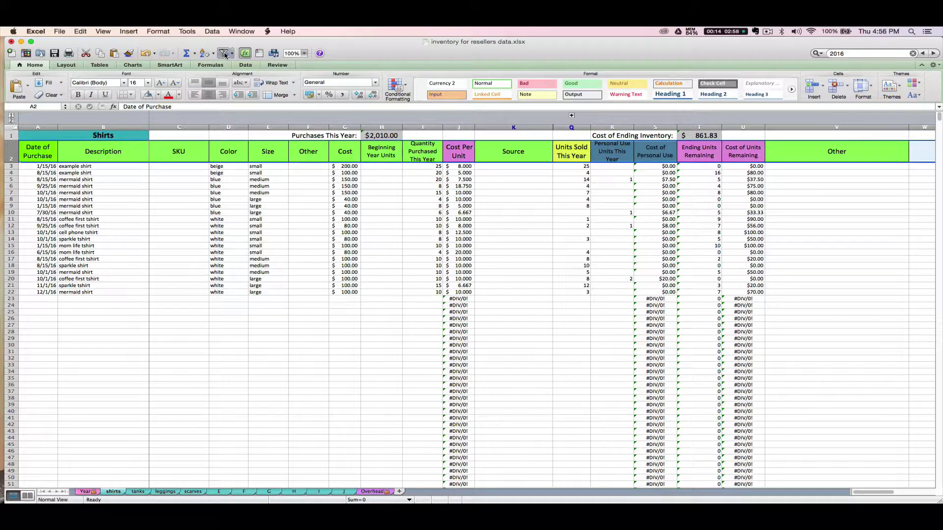
click(65, 207)
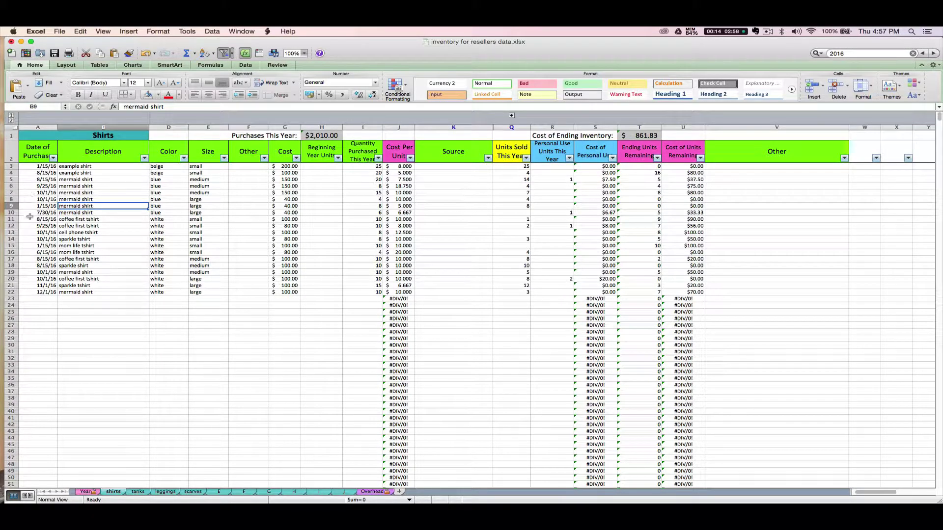
click(52, 158)
click(76, 184)
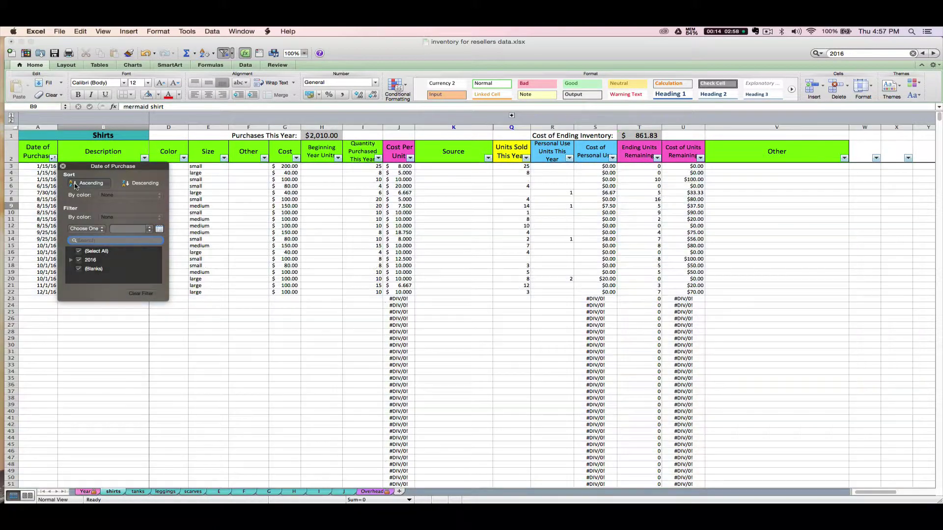
click(45, 186)
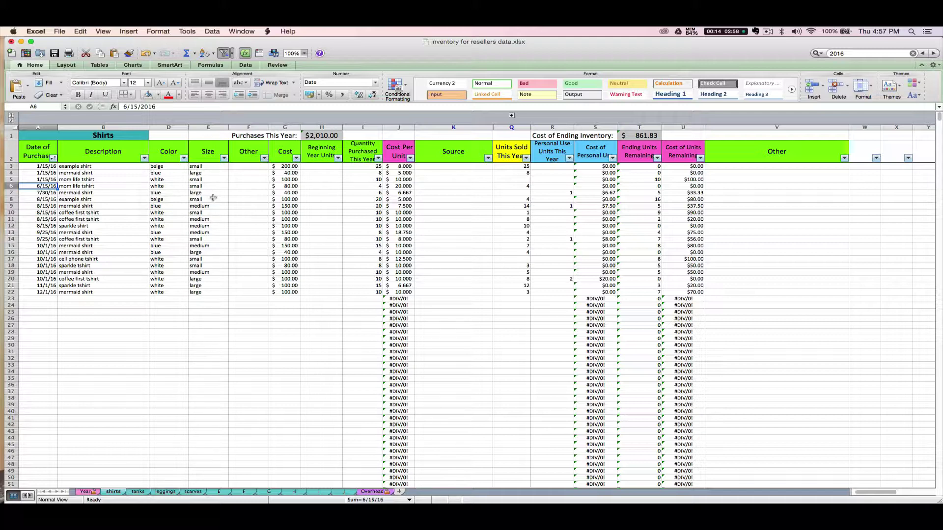
click(224, 158)
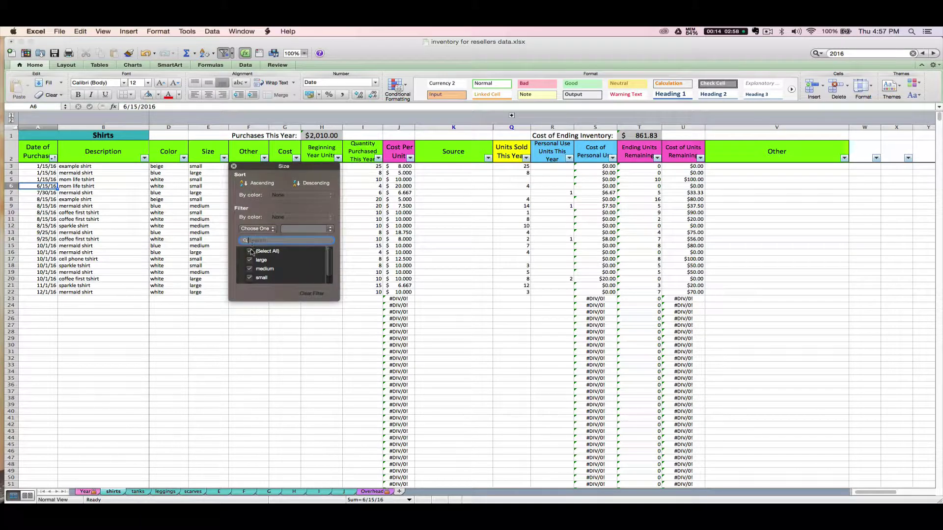
- Filter the Size column to show only large shirts
click(250, 252)
click(258, 261)
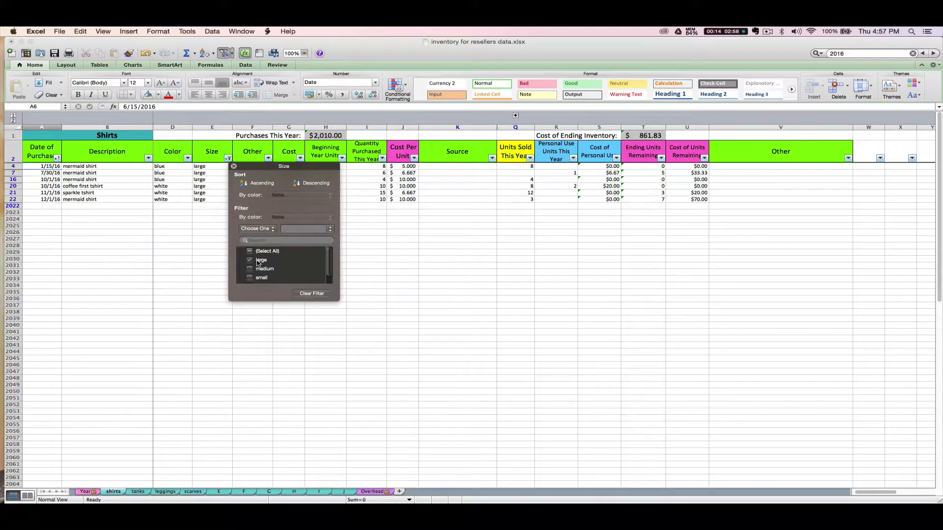
click(194, 240)
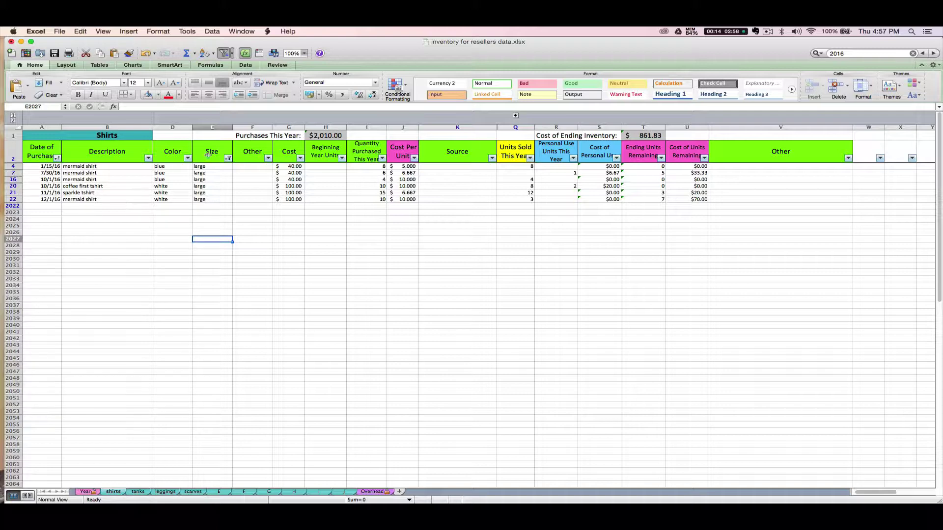
- Clear the Size filter so all shirt rows show again
click(228, 158)
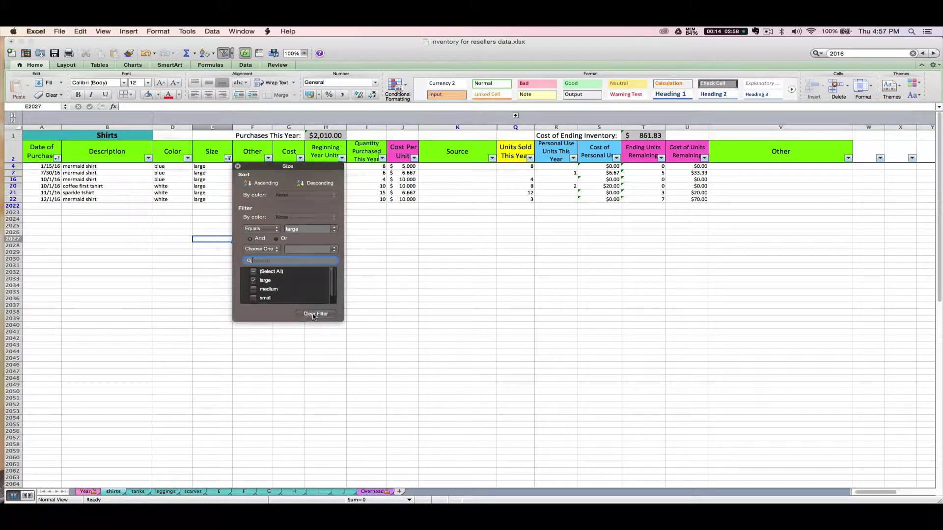
click(315, 314)
click(315, 318)
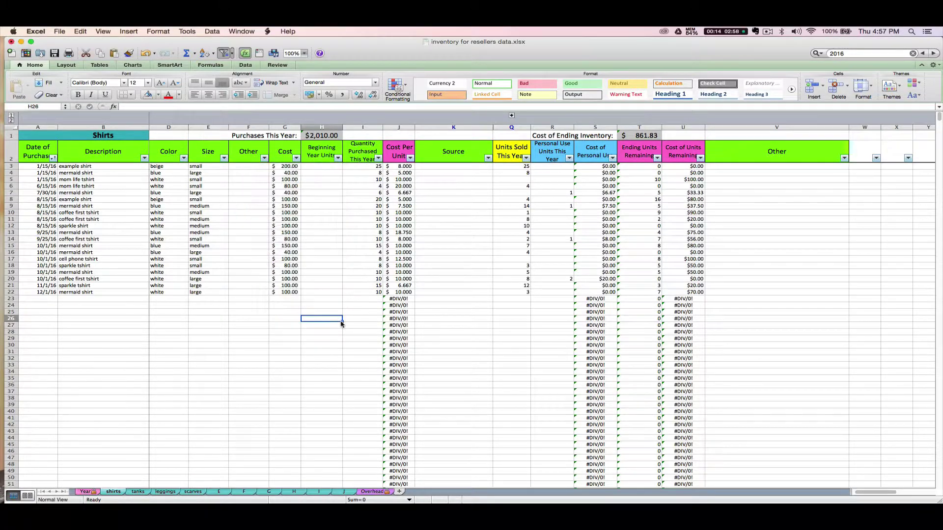
click(657, 157)
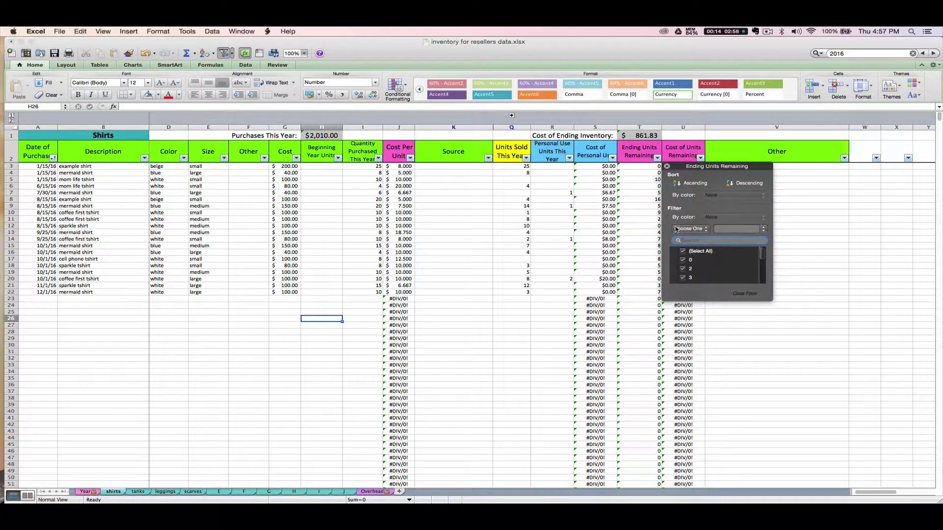
- Hide shirts with 0 Ending Units Remaining, then clear that filter to show every row
click(683, 262)
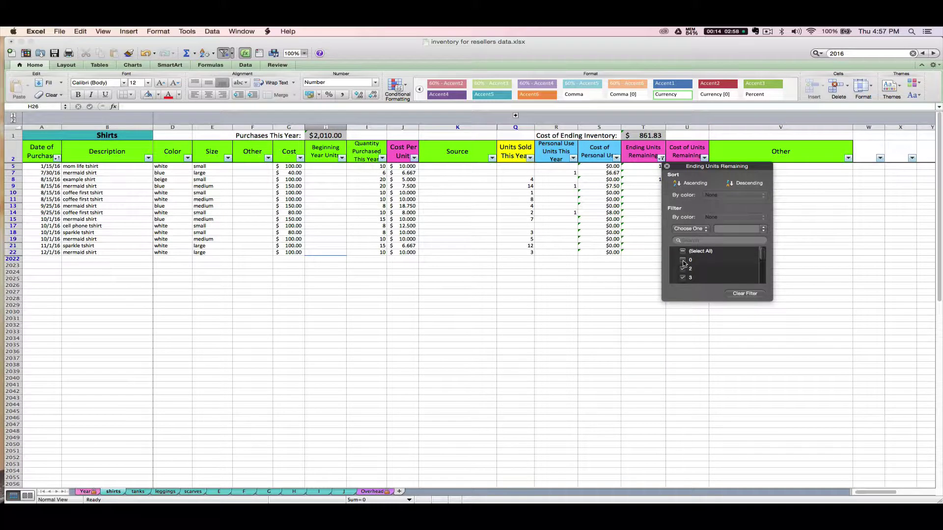
click(648, 266)
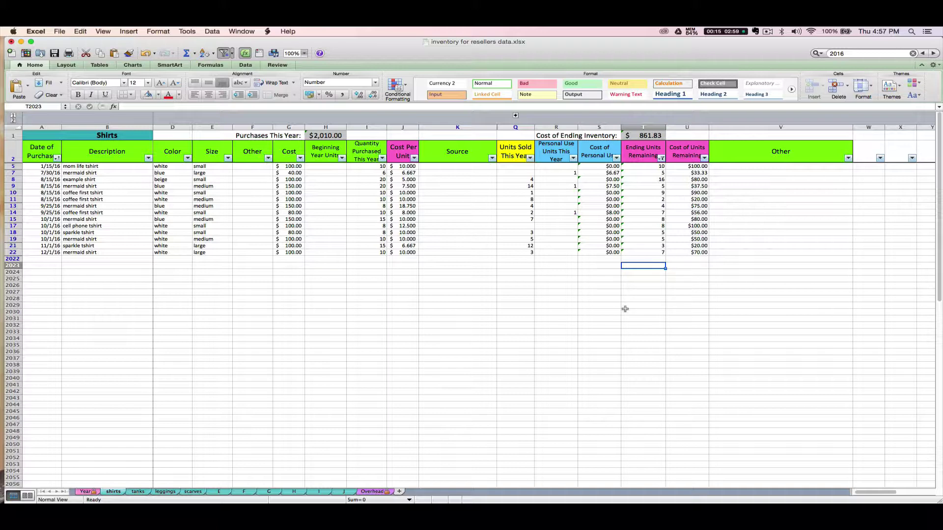
click(661, 157)
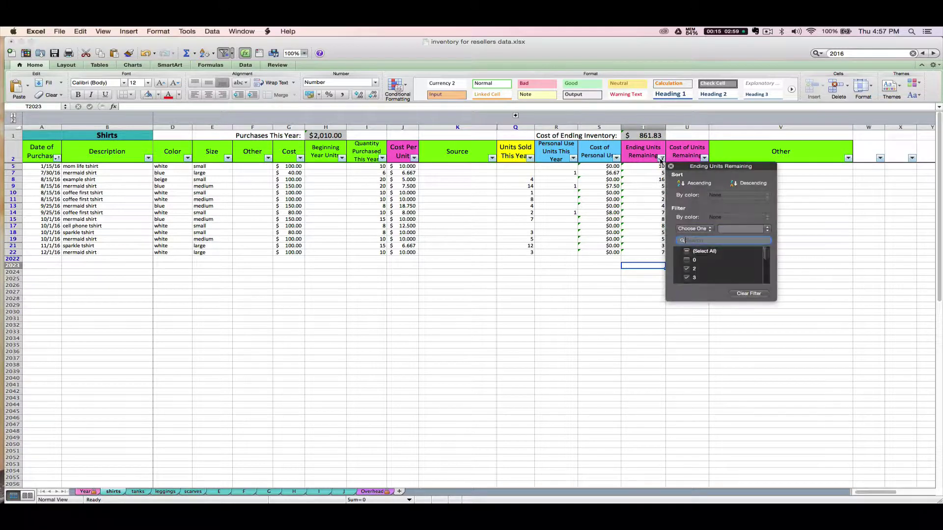
click(755, 294)
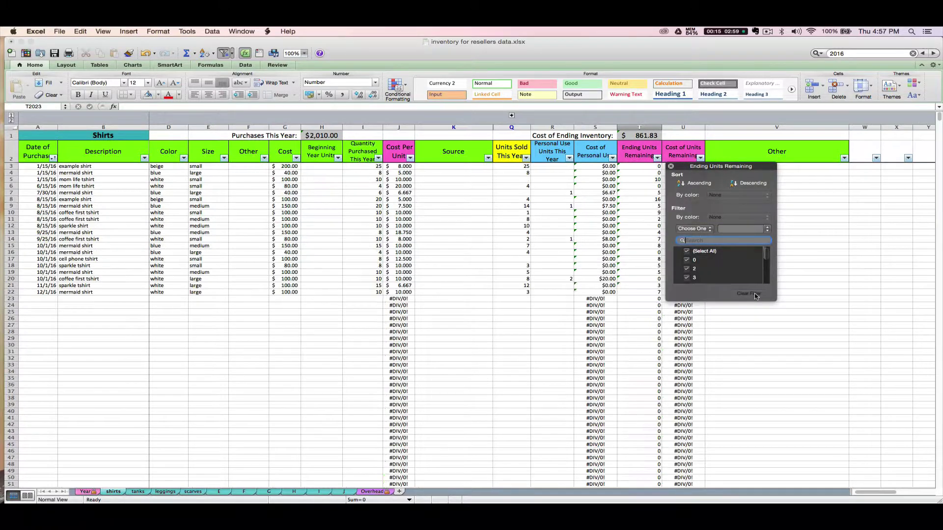
click(611, 320)
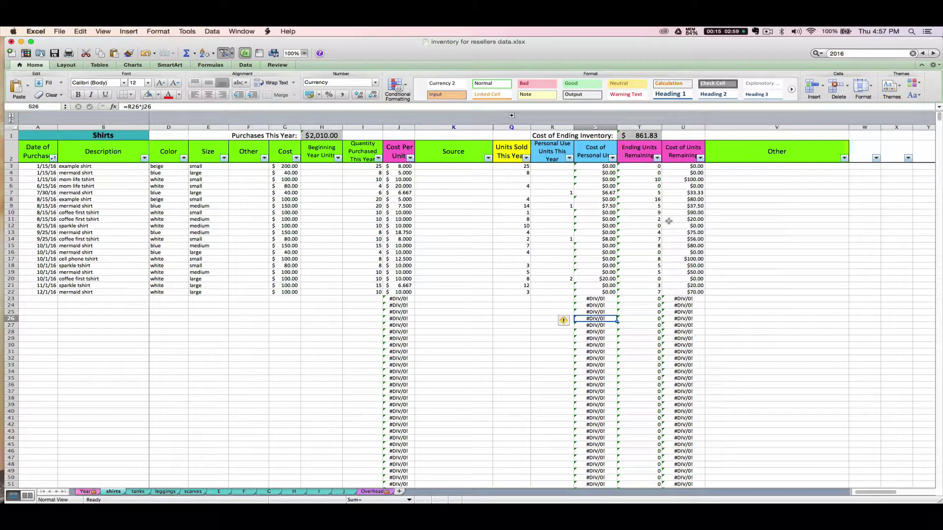